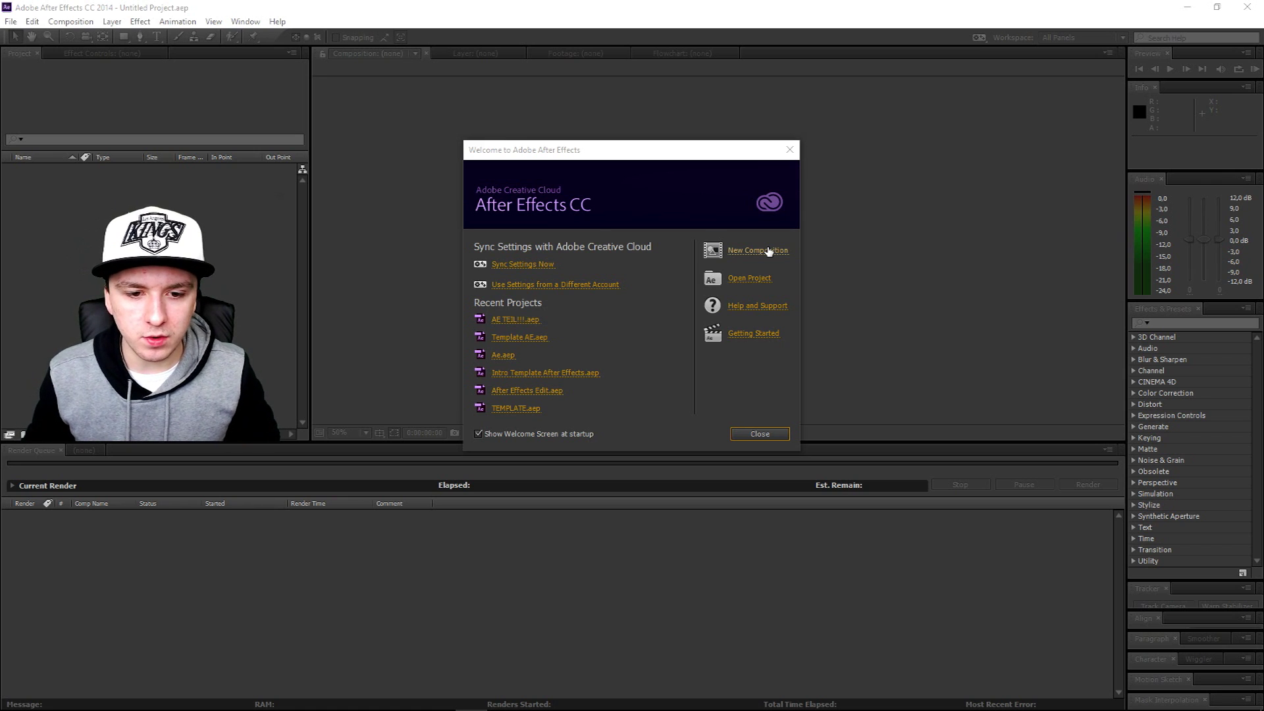
Step: Create Comp 1 from the Film (4K) preset: 4096×3112, 24 fps, Square Pixels
click(768, 250)
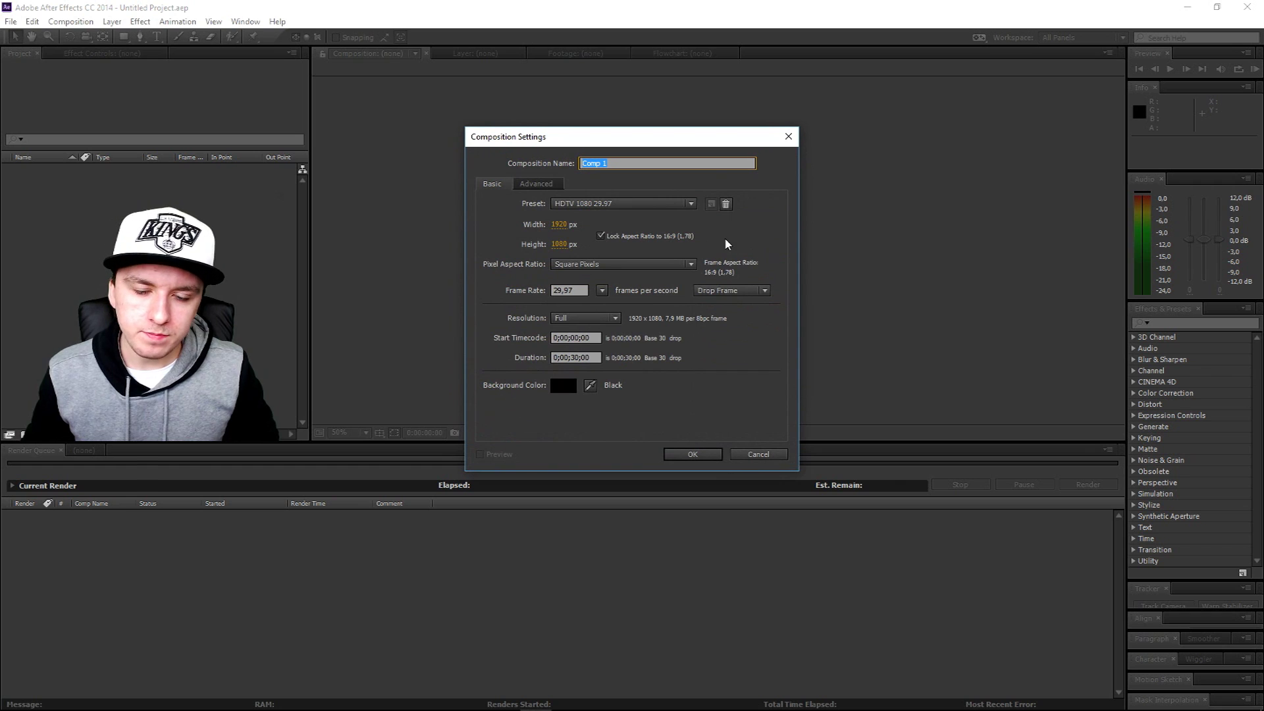
key(Tab)
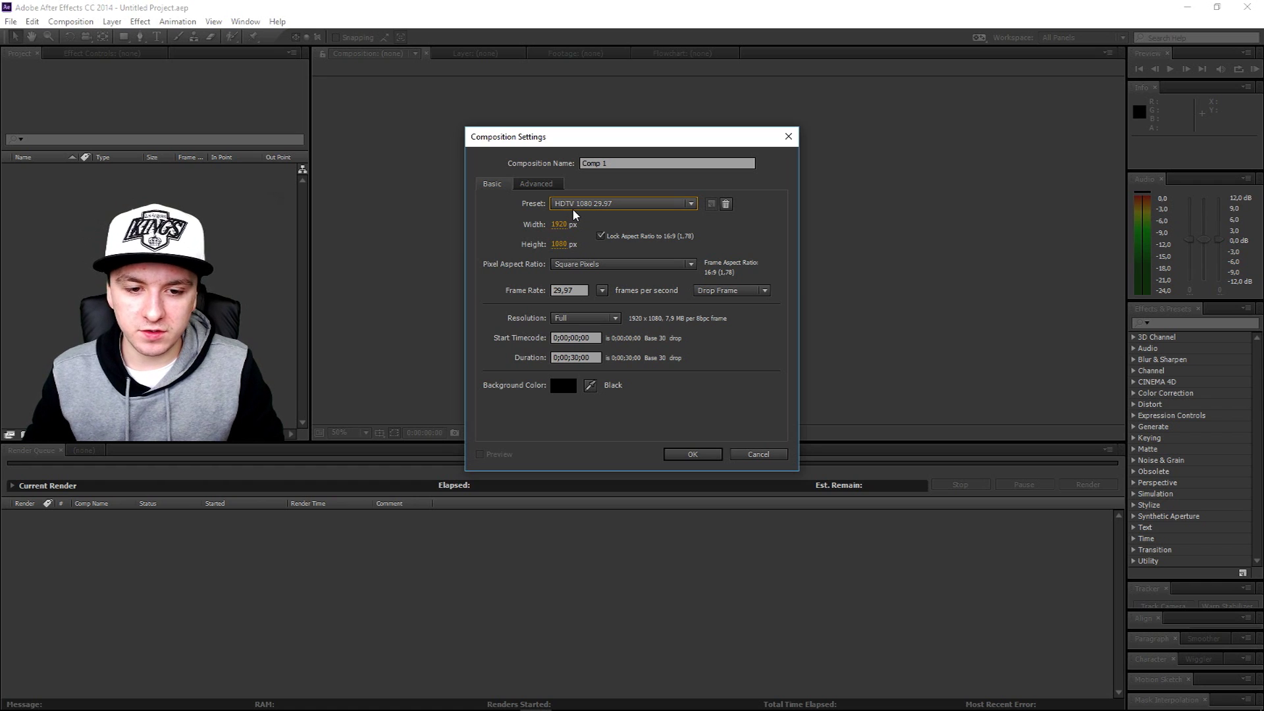
click(575, 205)
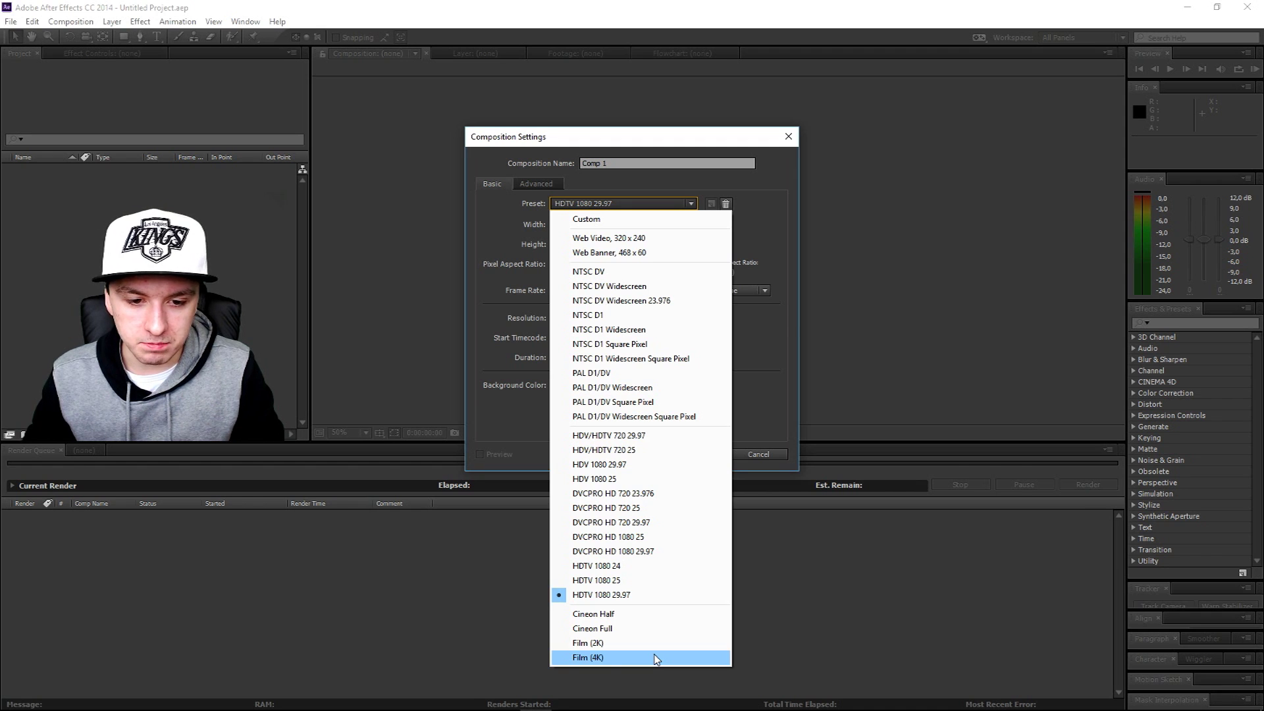
click(657, 659)
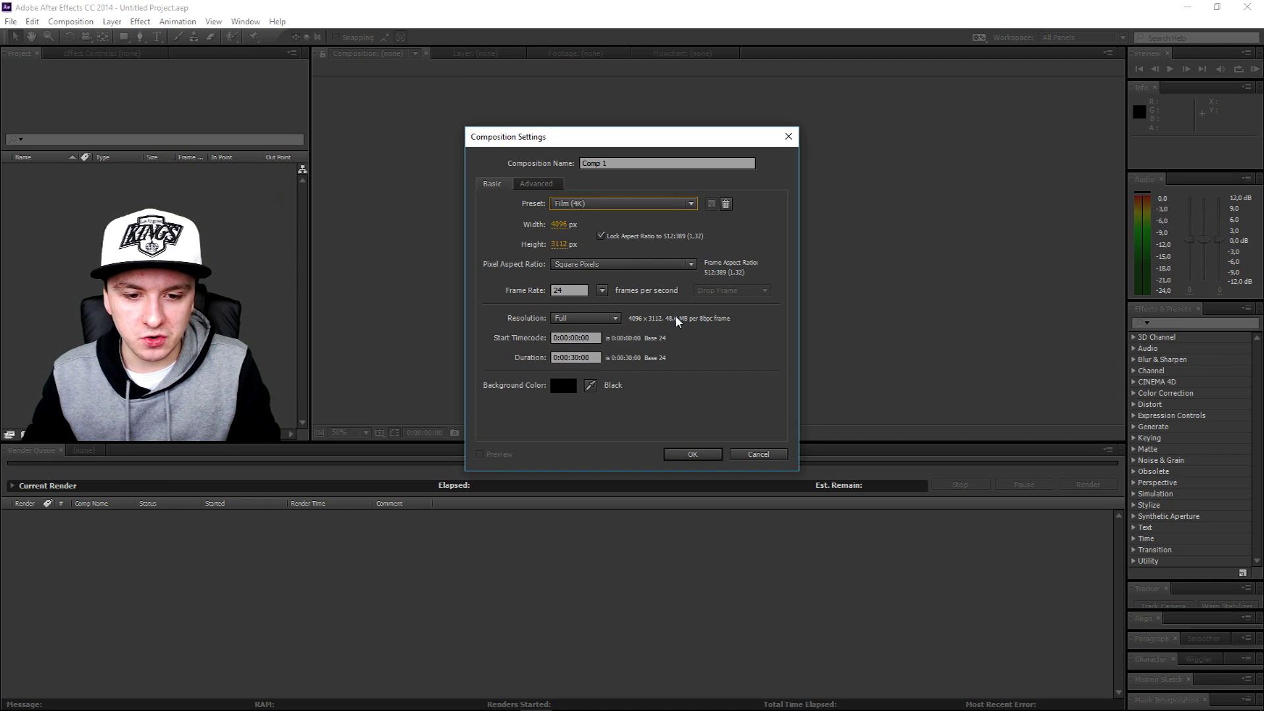
click(621, 266)
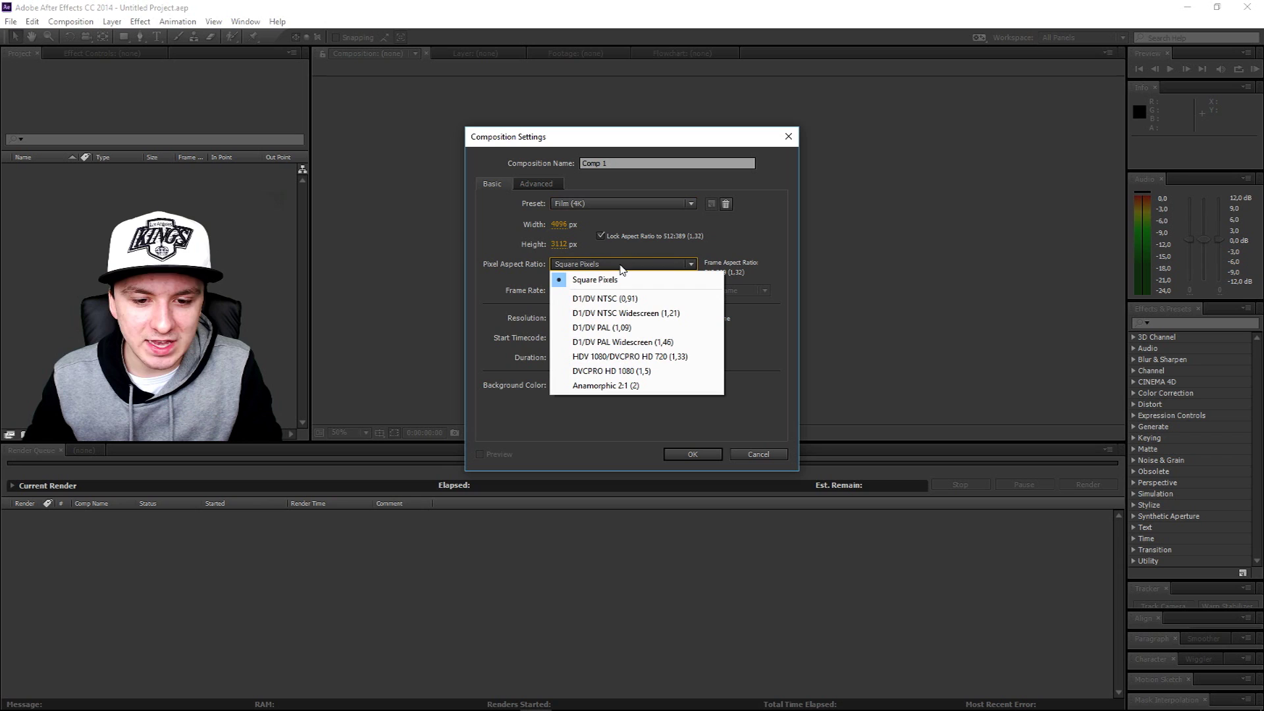
click(623, 268)
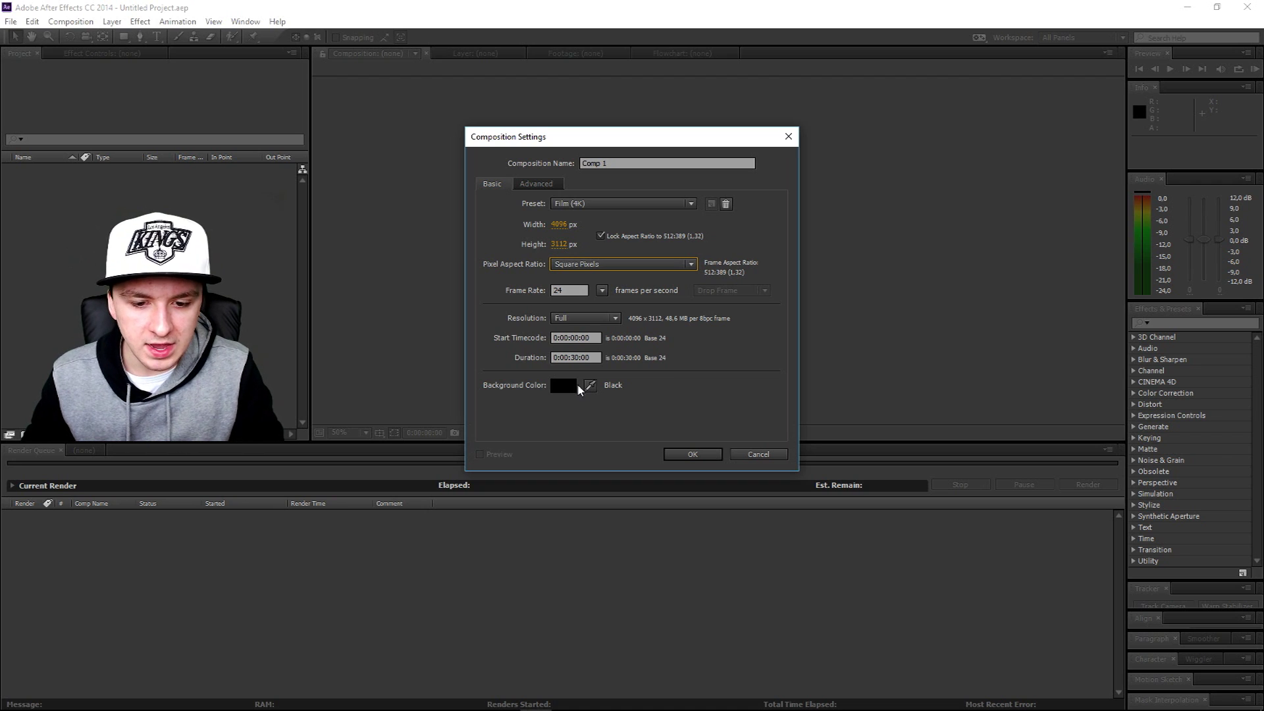
click(673, 456)
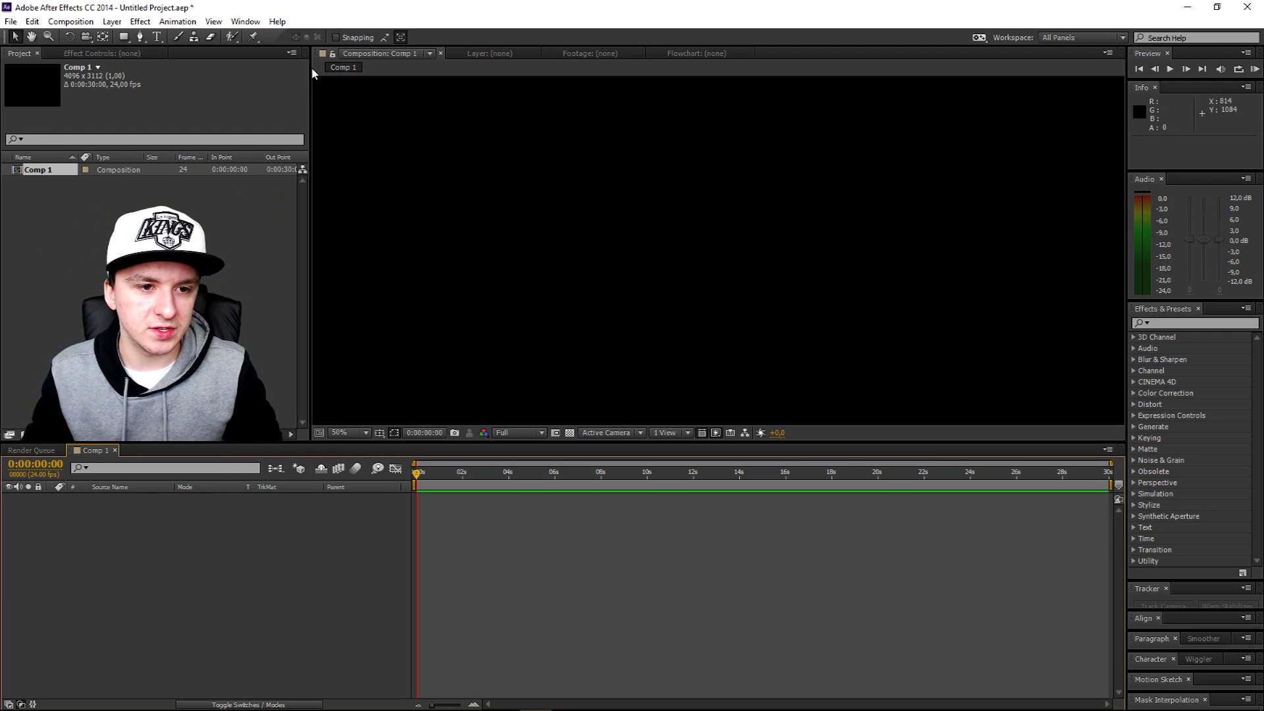
Step: Widen the Project panel and set the viewer magnification to Fit
drag(311, 69, 426, 101)
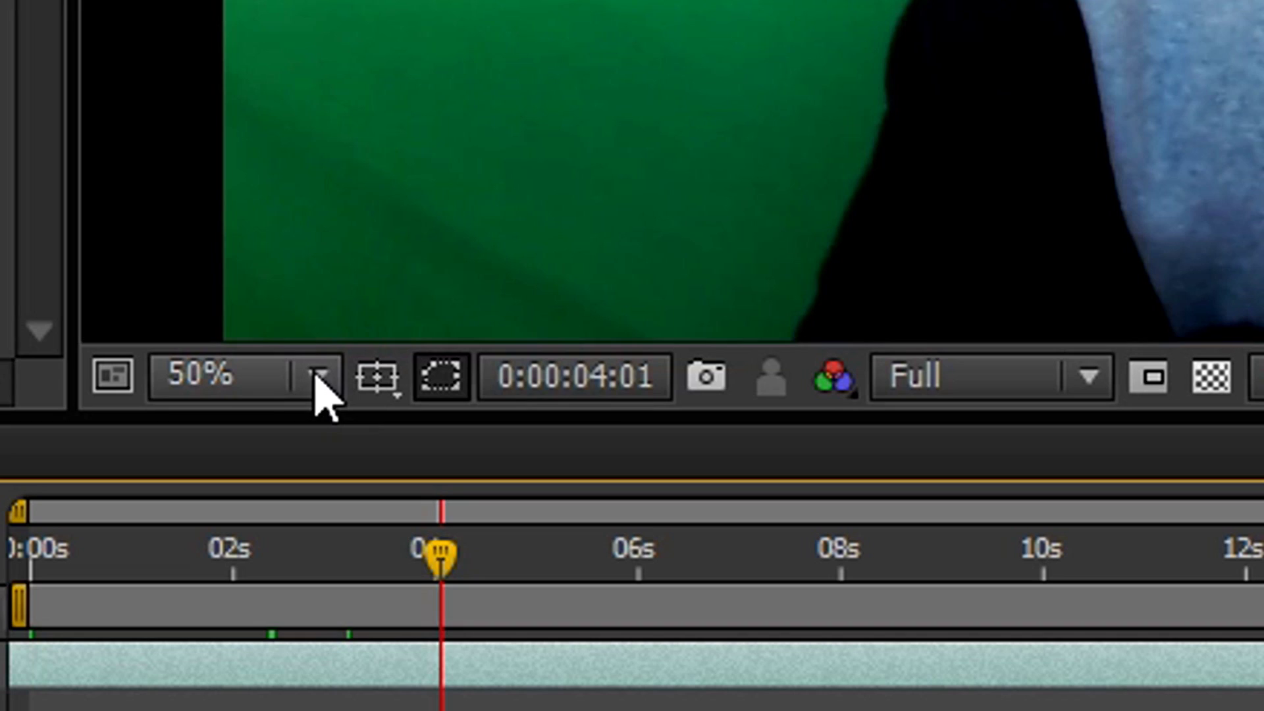
click(481, 433)
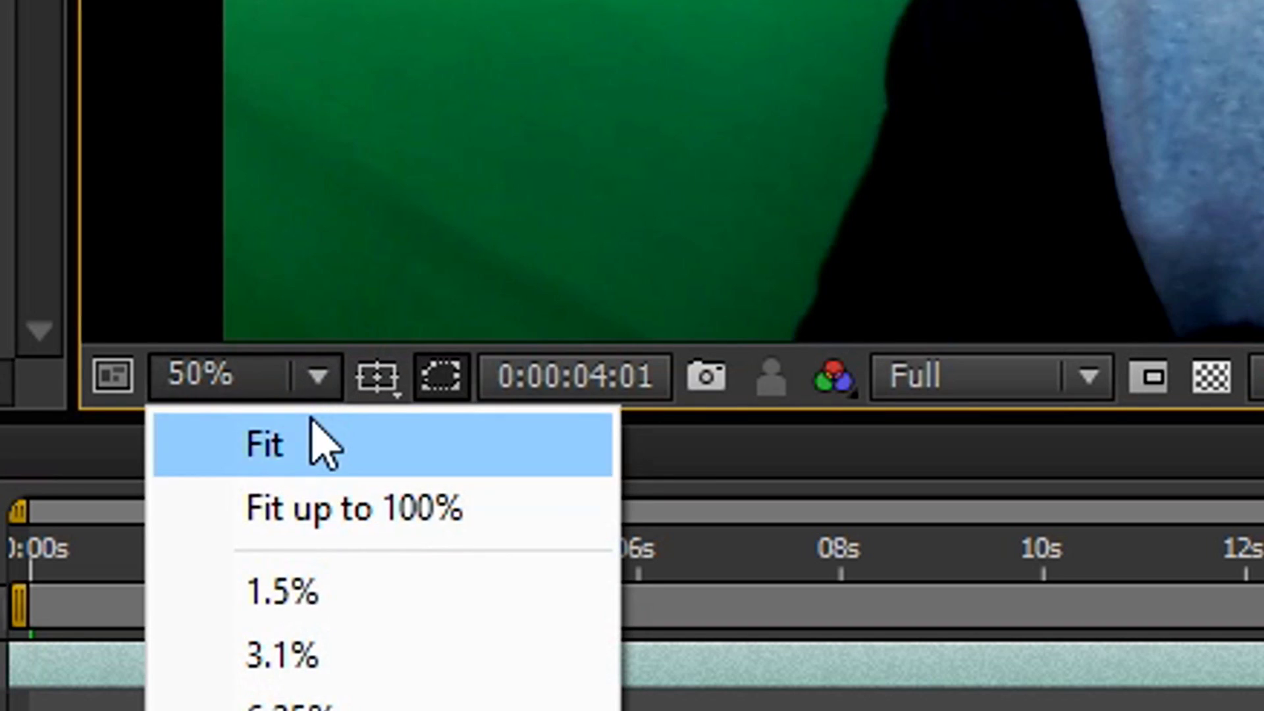
click(325, 446)
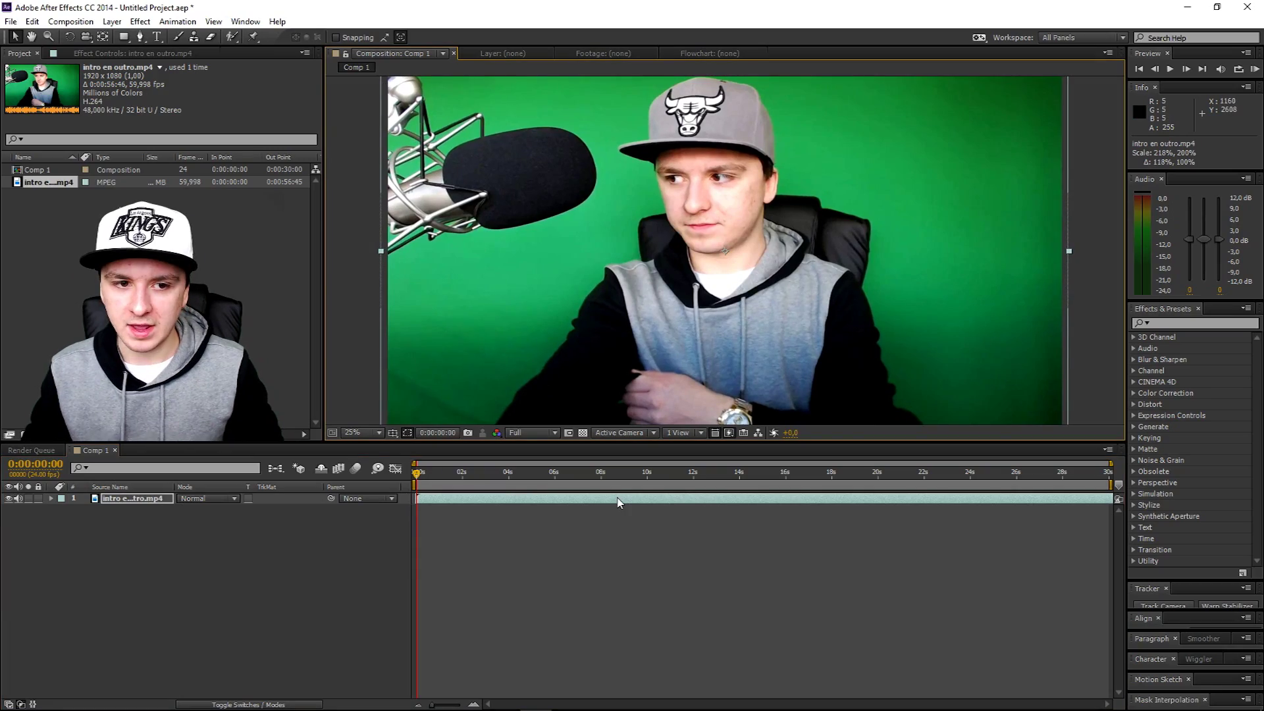
Step: Preview playback from about 9 seconds, then drag intro en outro.mp4 into the composition
drag(559, 472, 626, 475)
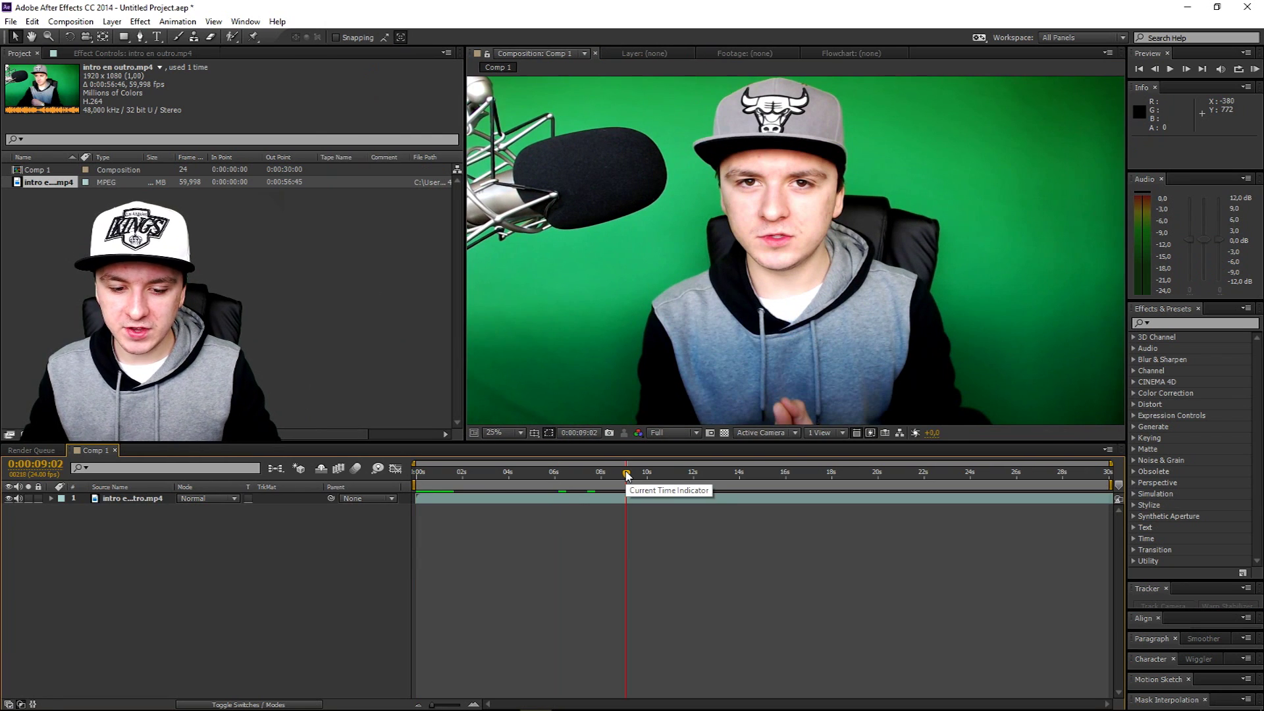
key(KP_0)
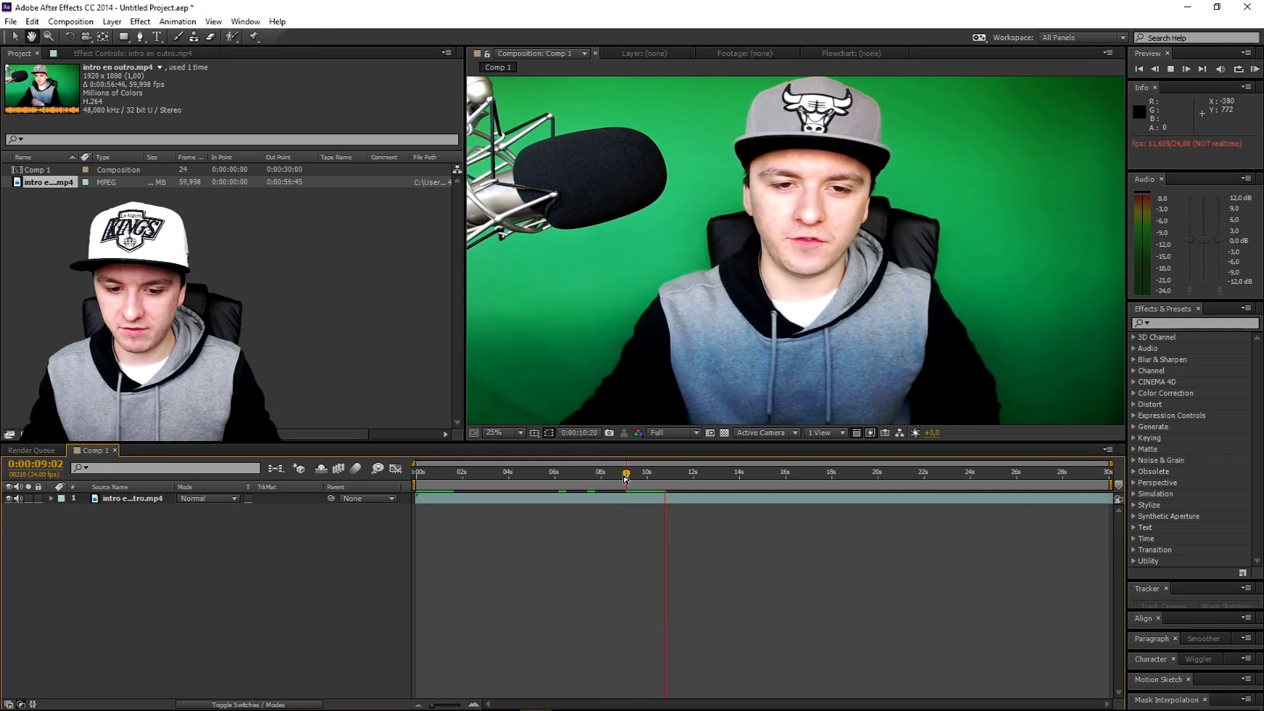
click(625, 479)
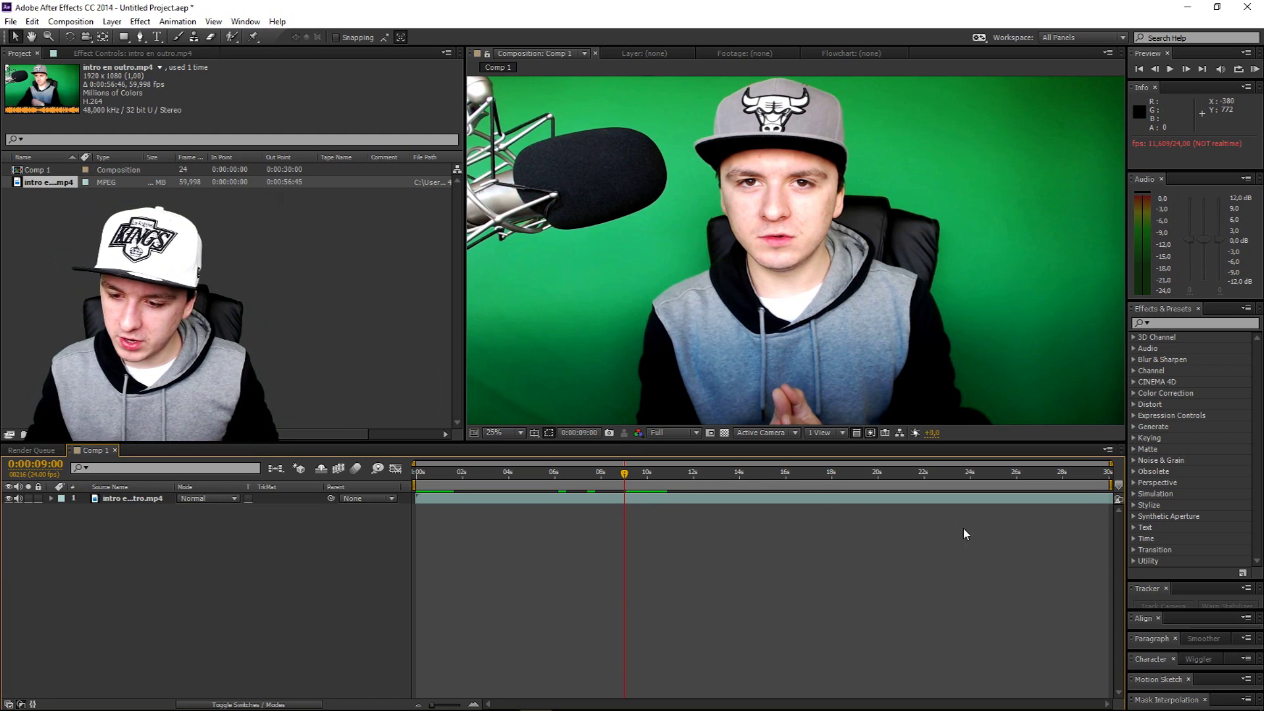
drag(1088, 513, 378, 469)
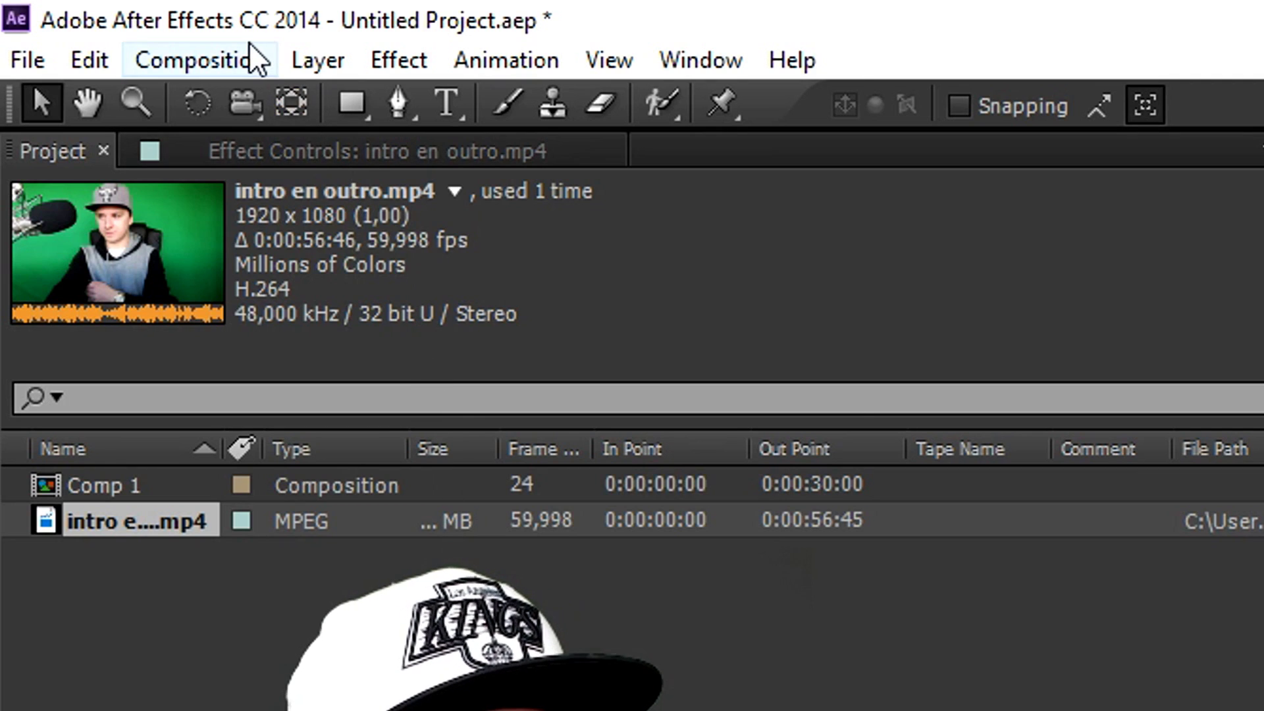
Step: Add Comp 1 to the render queue with QuickTime as the output format
click(254, 60)
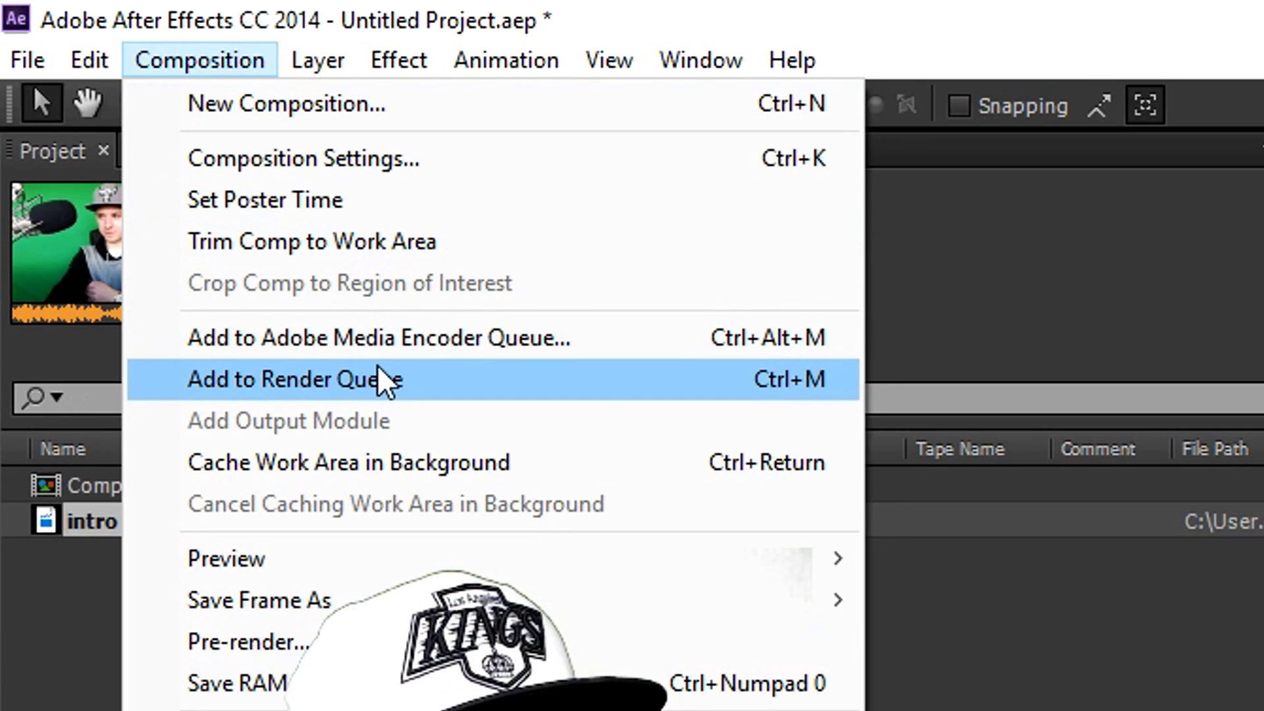
click(382, 382)
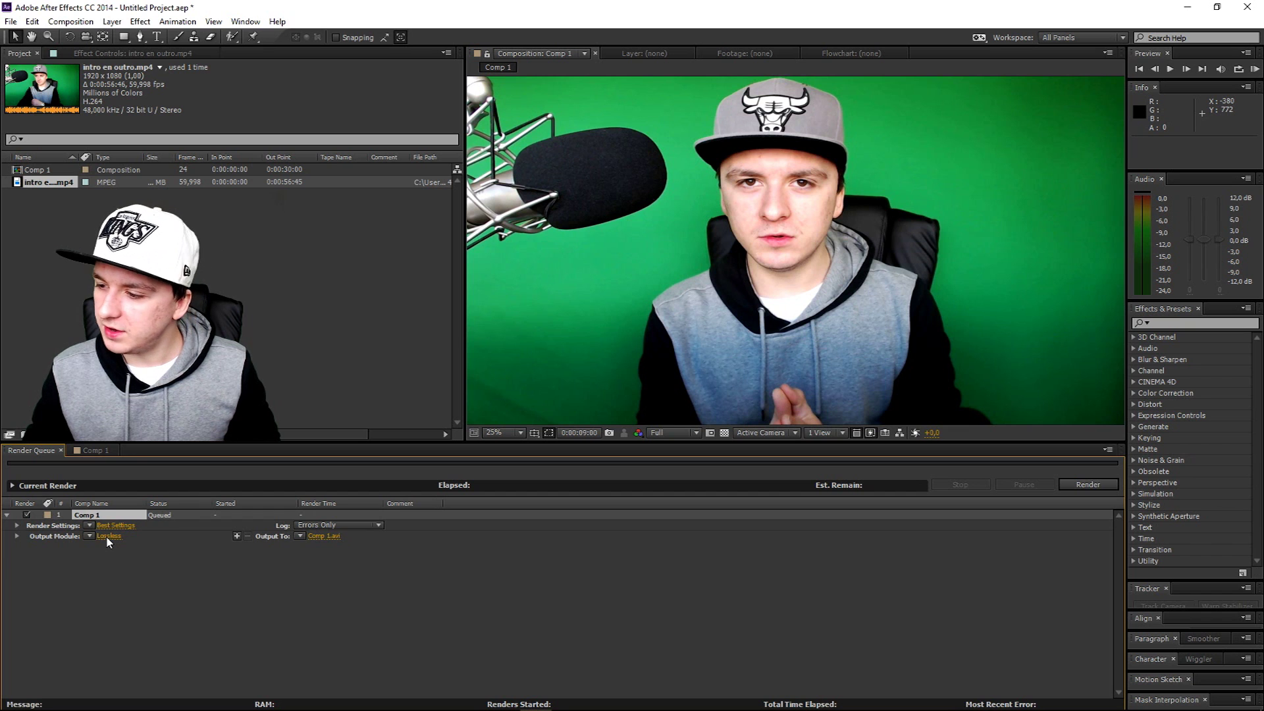
click(107, 536)
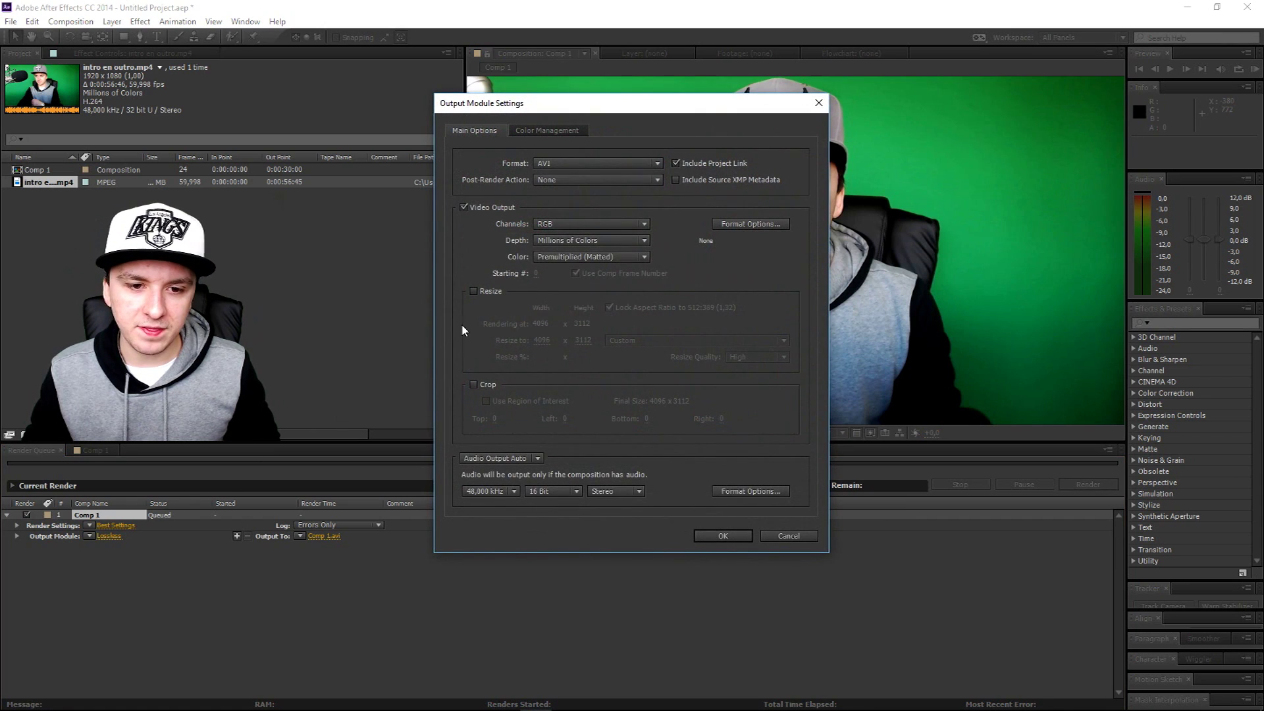
click(573, 166)
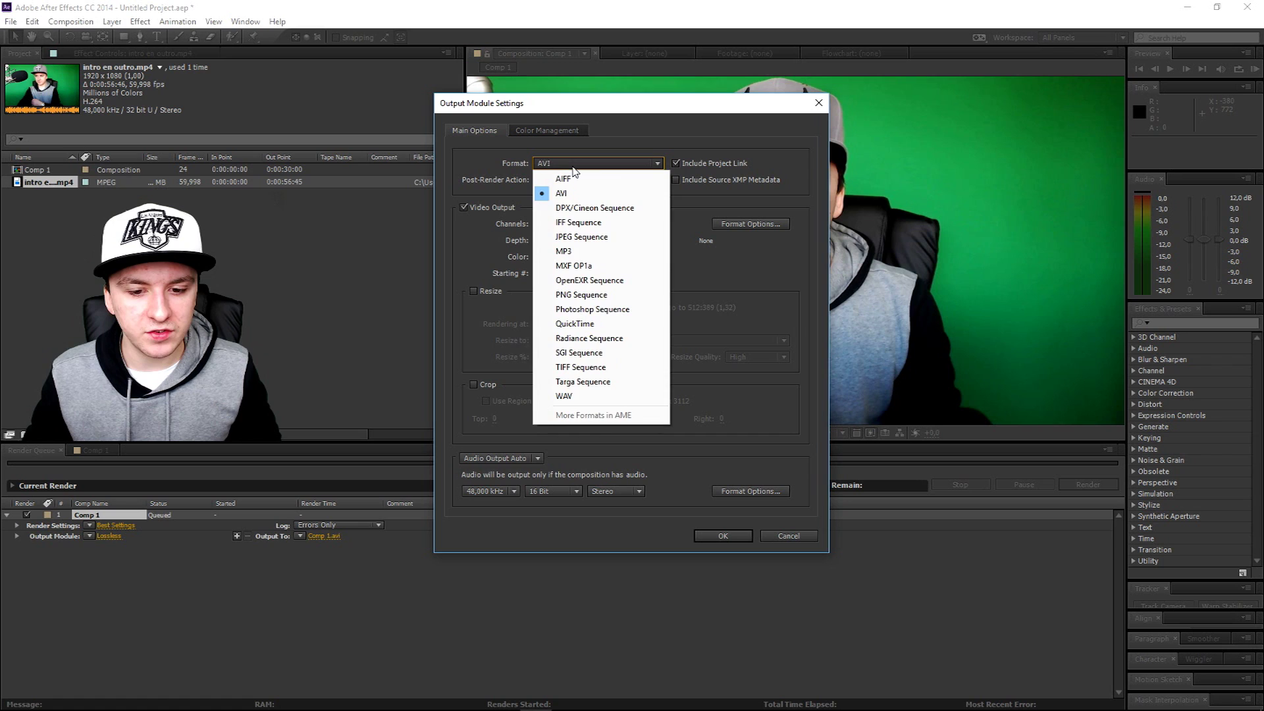
click(585, 191)
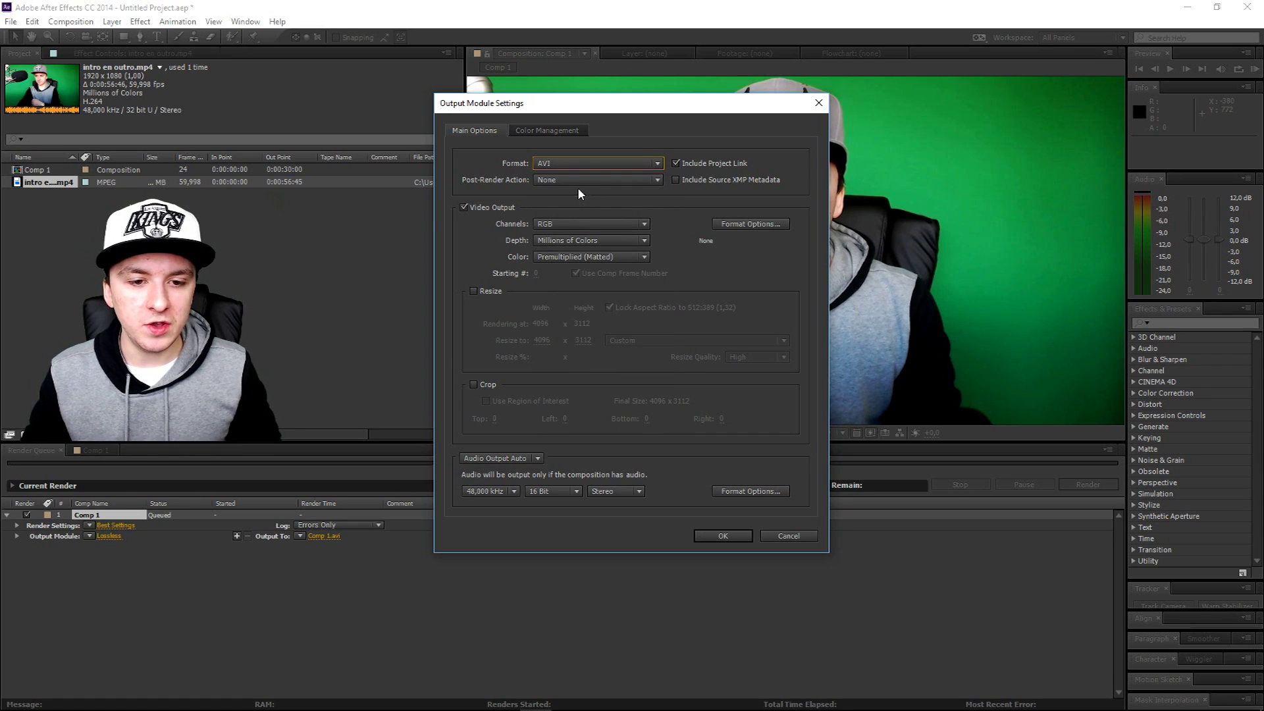
click(552, 164)
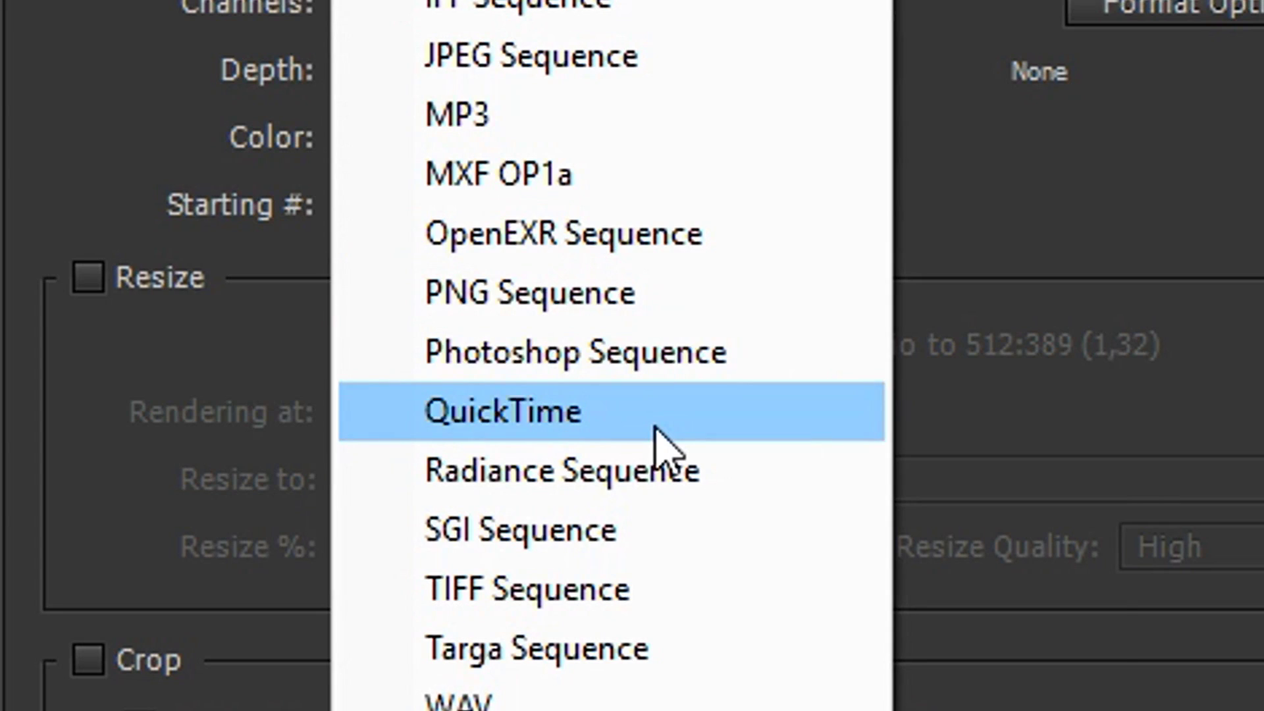
click(655, 428)
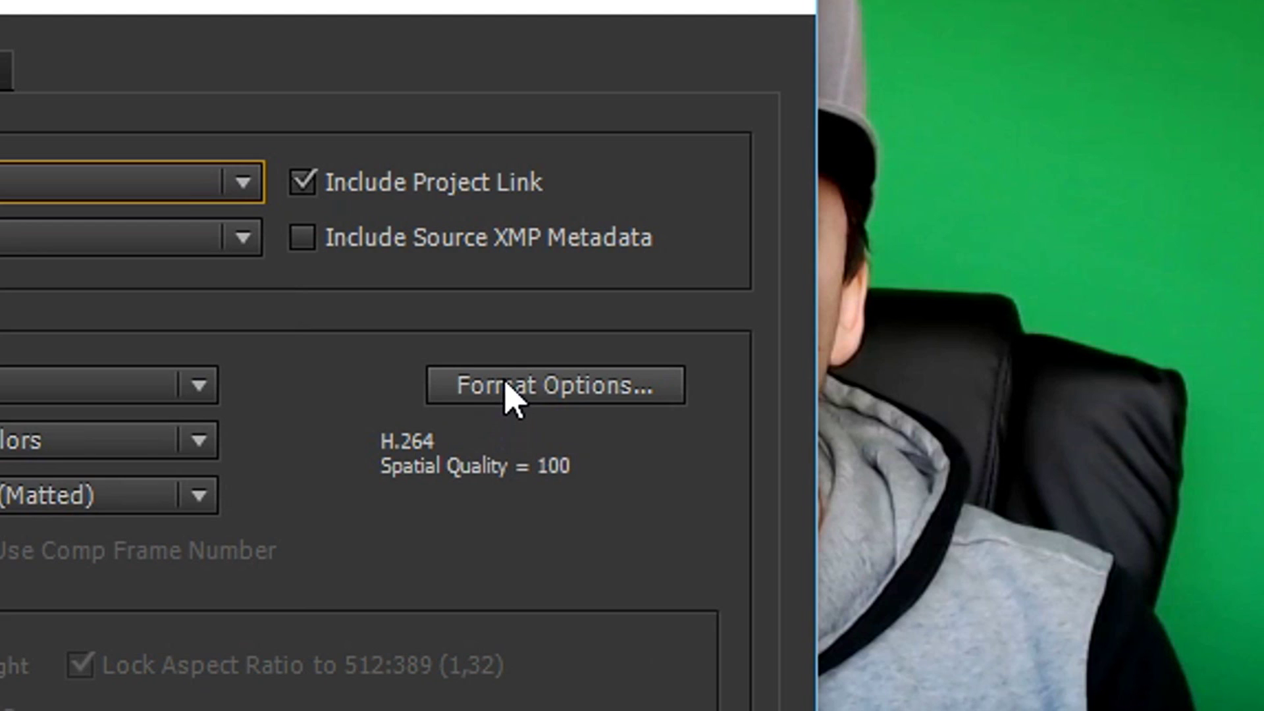
Step: Set the QuickTime video codec to H.264 at quality 100
click(739, 225)
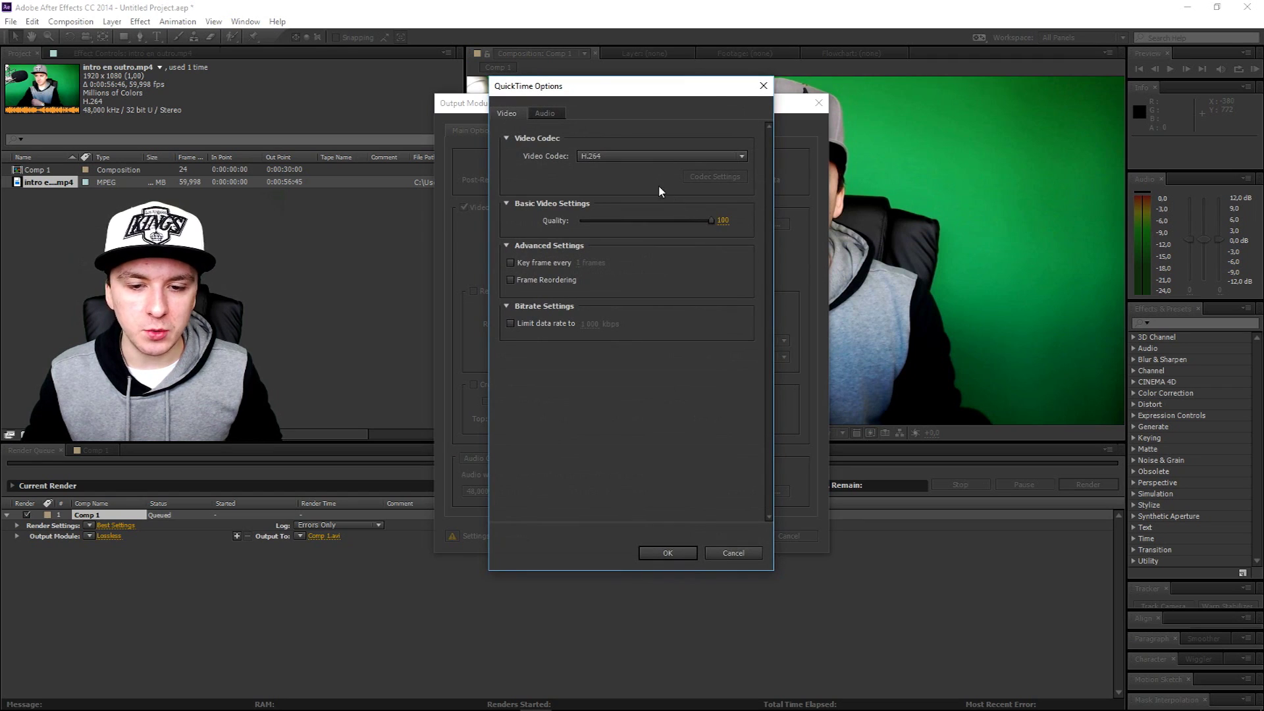
click(661, 156)
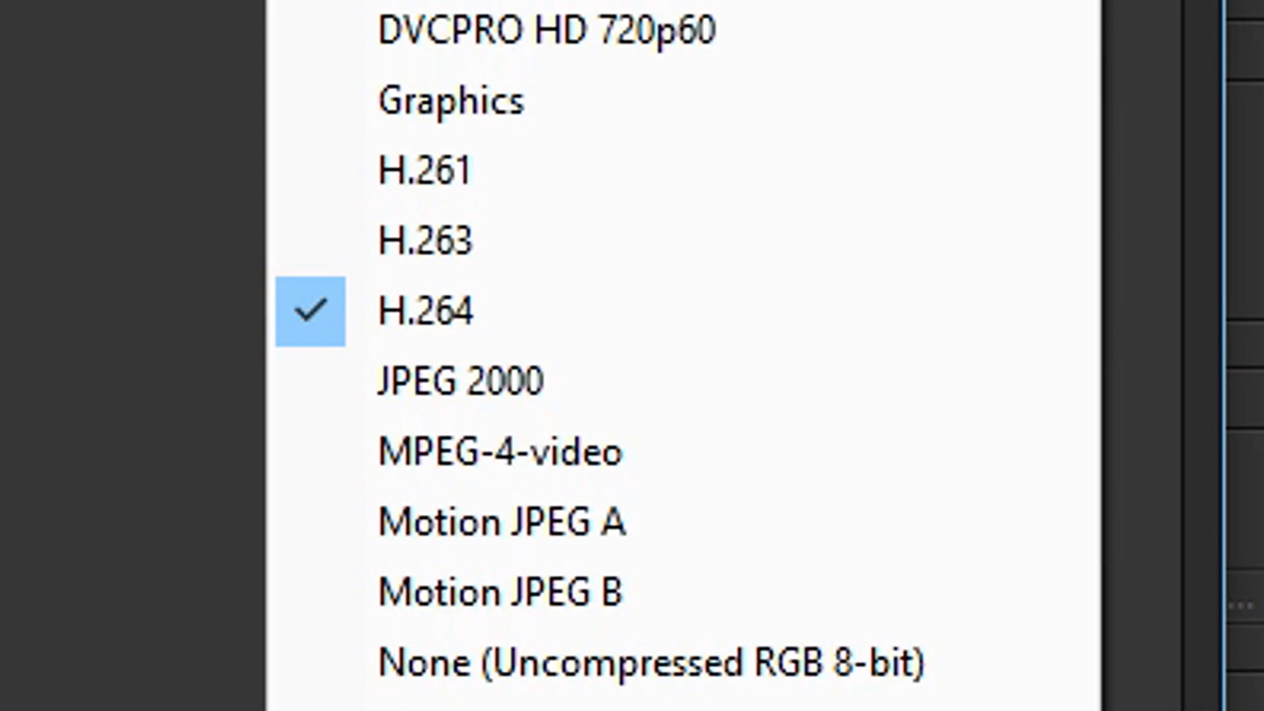
click(592, 330)
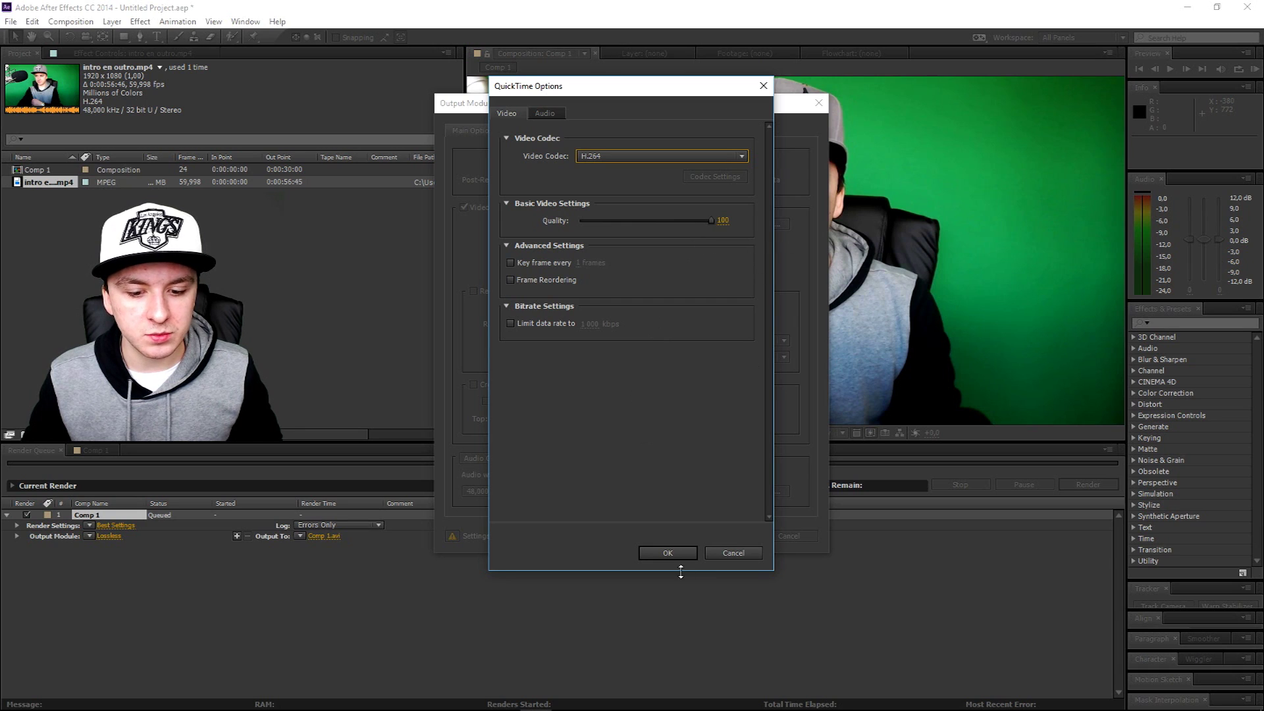
click(665, 553)
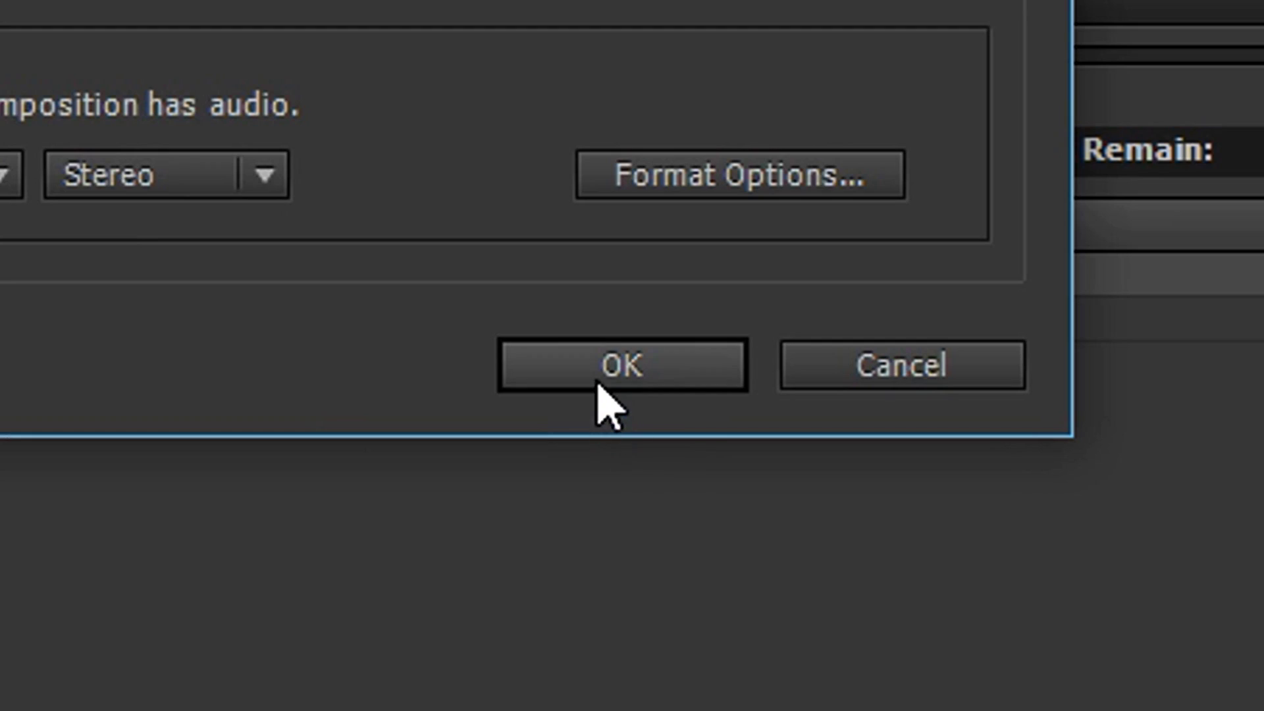
click(719, 537)
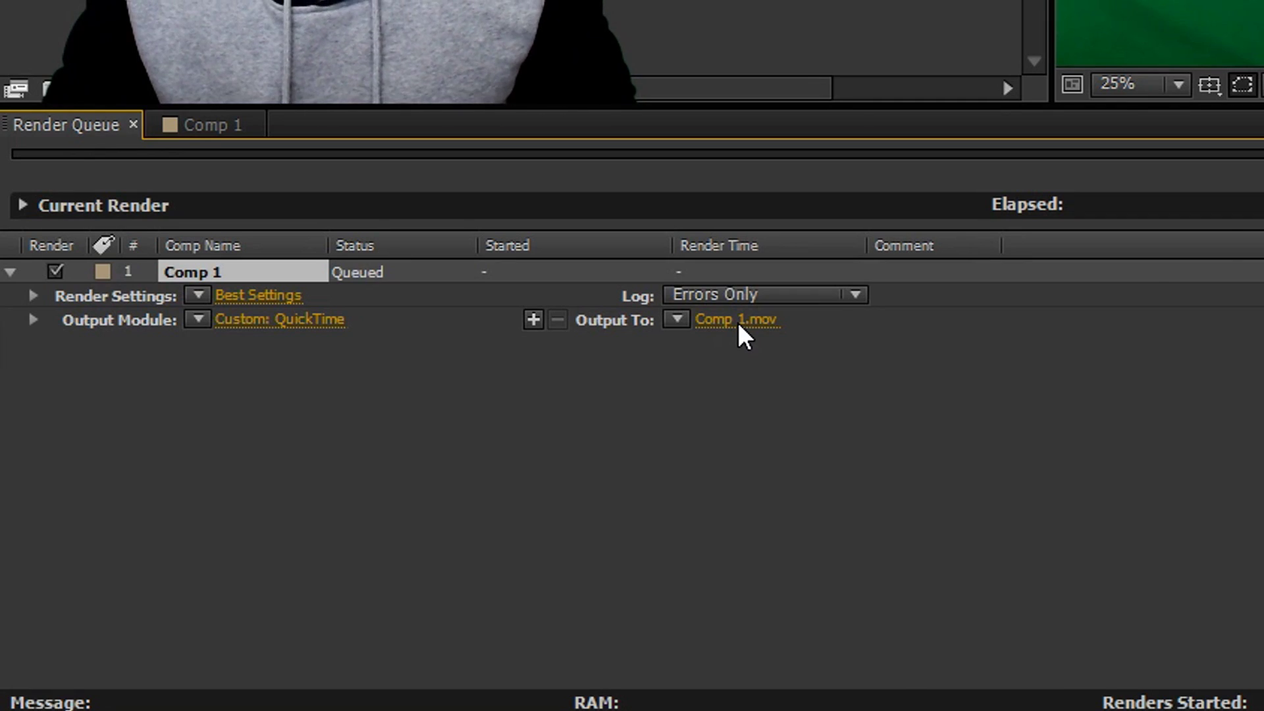
Step: Name the render output 4K.mov and start rendering Comp 1
click(326, 536)
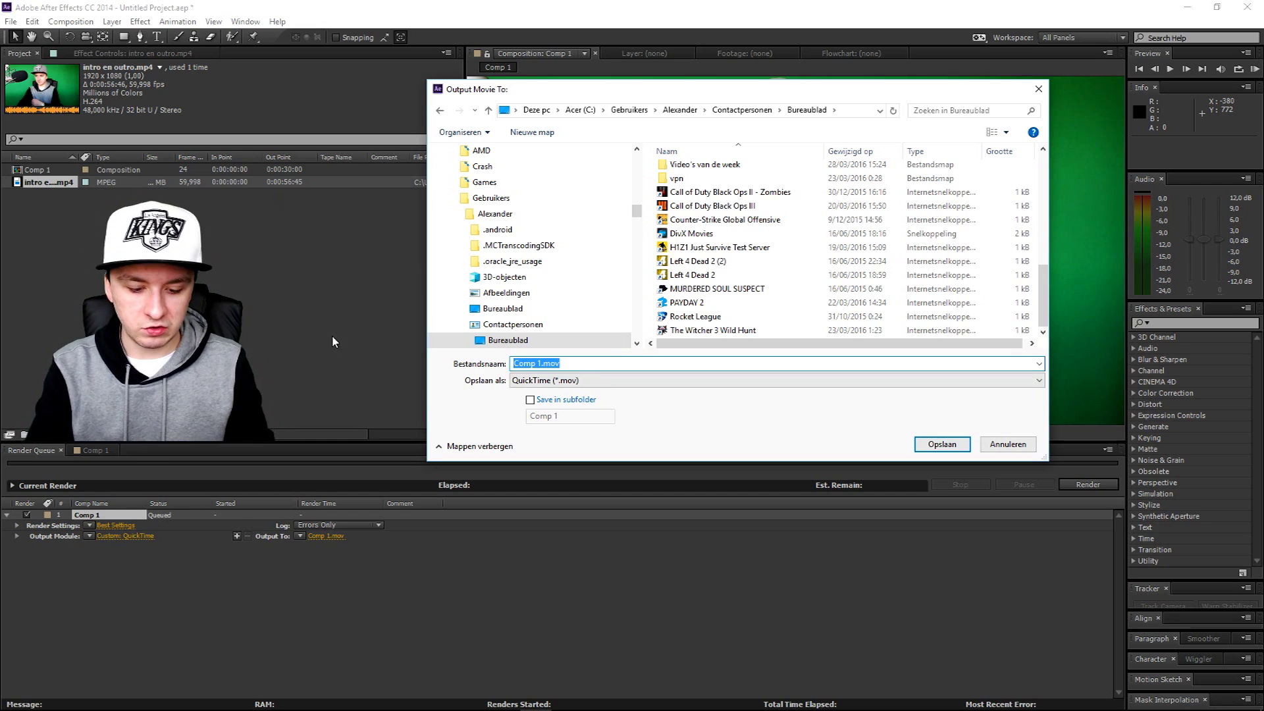
text(4K)
key(Return)
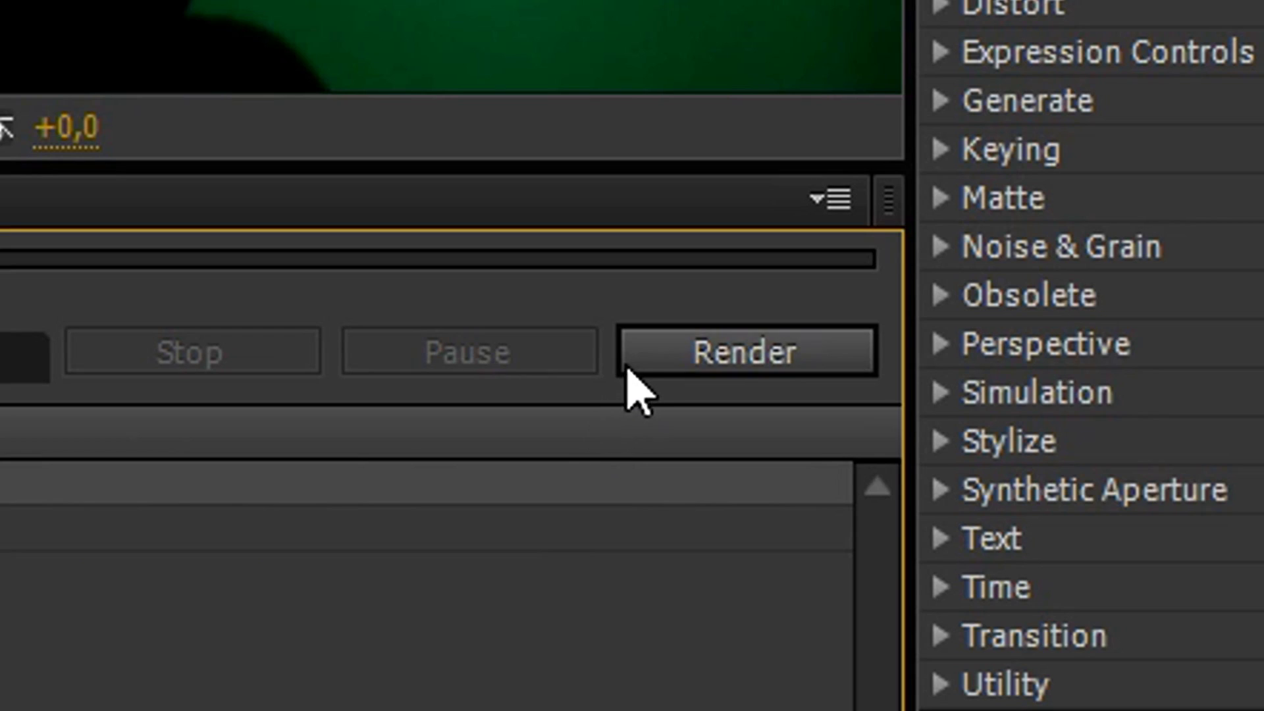
click(1063, 486)
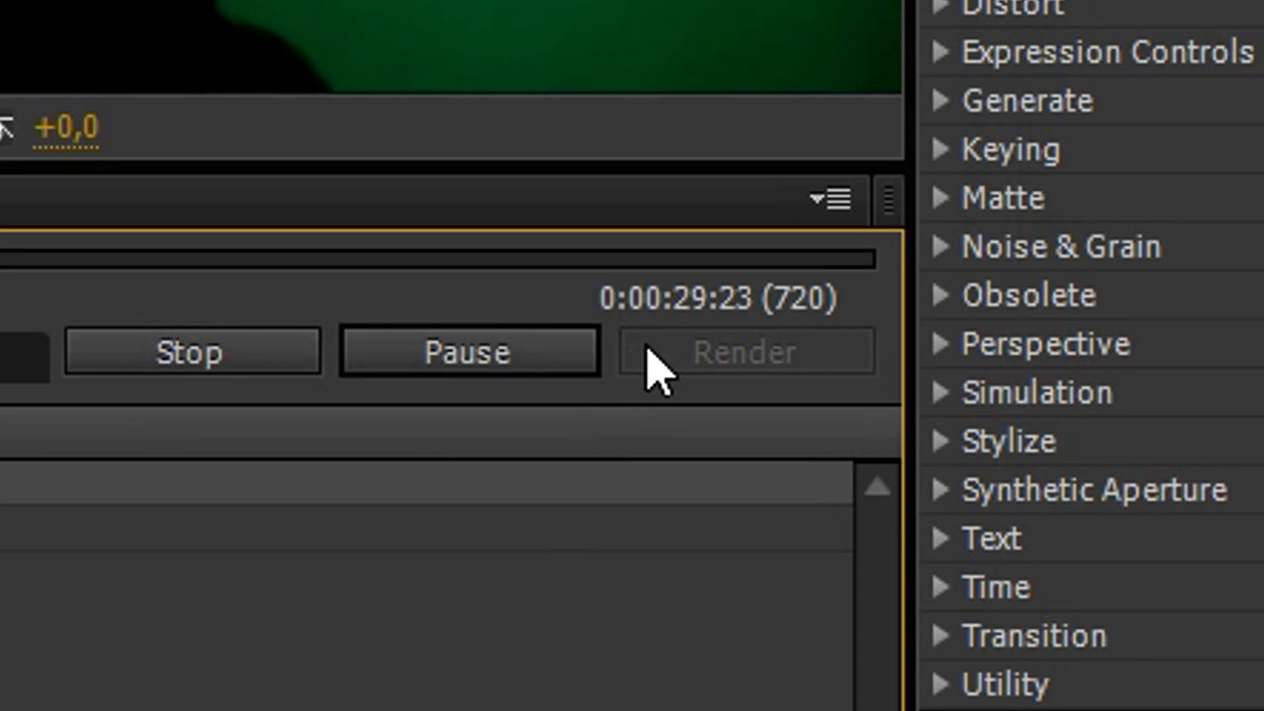